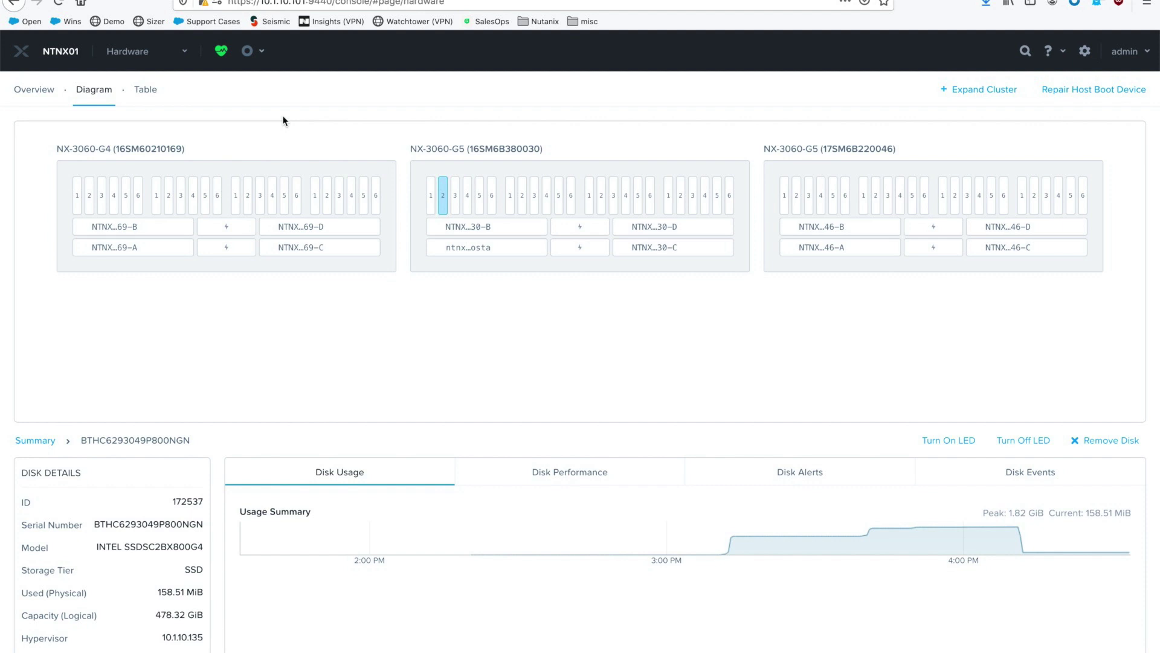
# Switch from the Prism hardware diagram to the Nutanix Bible Availability Domains page.
pyautogui.hotkey('ctrl', 'Tab')
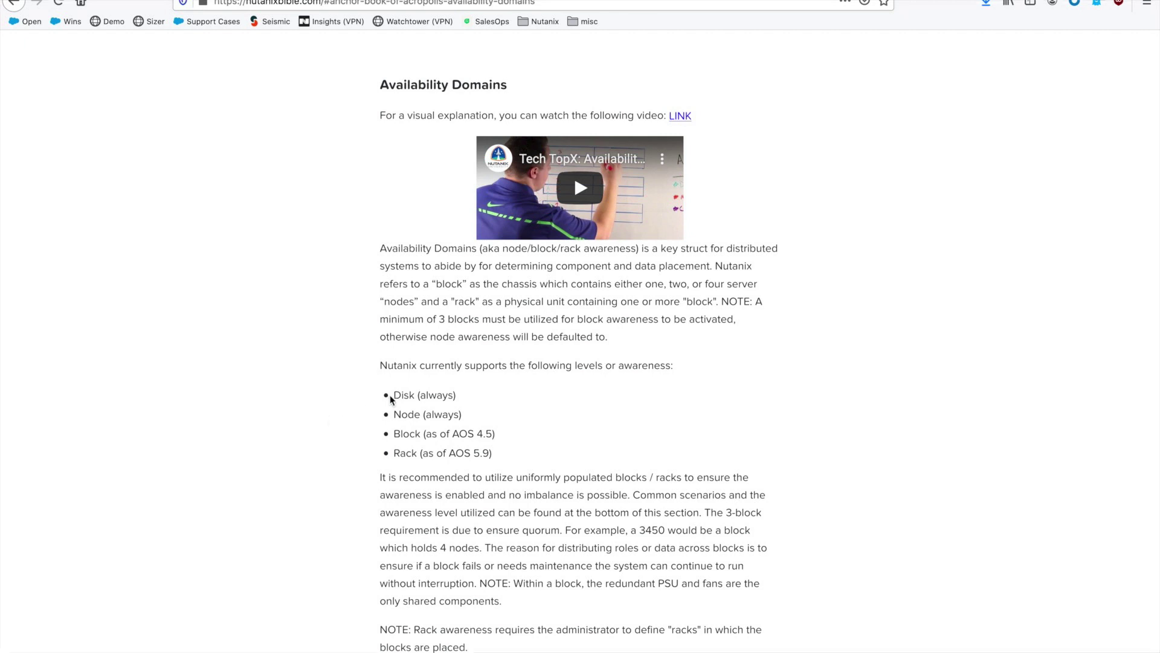
pyautogui.moveTo(391, 396); pyautogui.dragTo(492, 417)
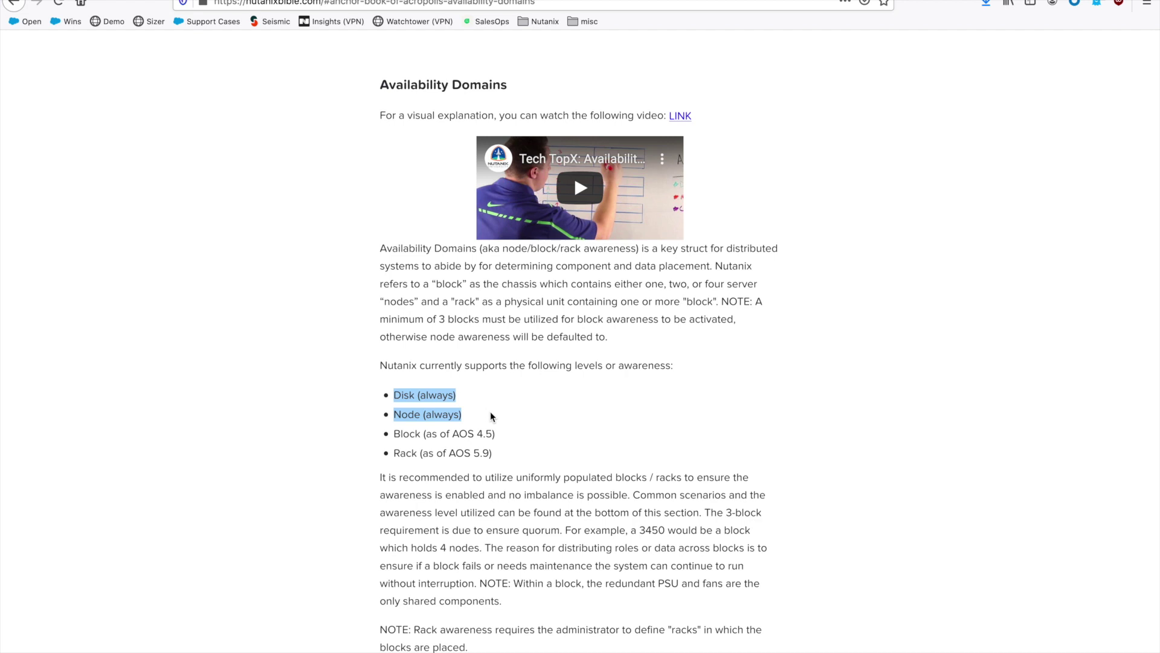
pyautogui.click(492, 417)
pyautogui.moveTo(394, 433); pyautogui.dragTo(416, 452)
pyautogui.click(520, 446)
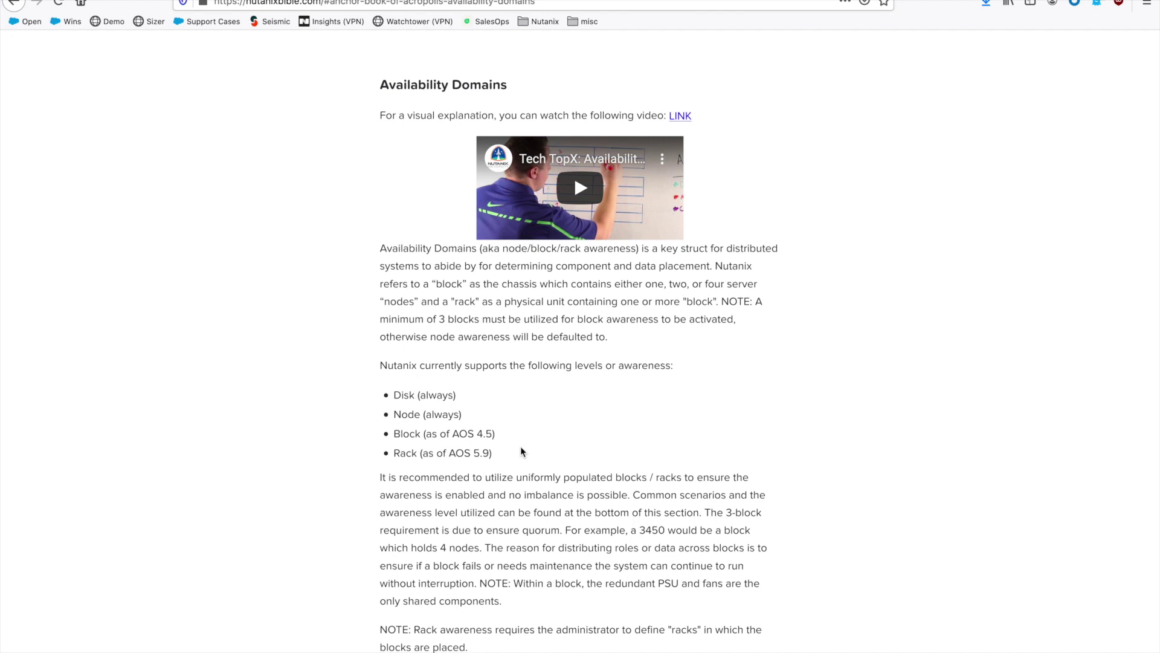
pyautogui.scroll(-15, 520, 451)
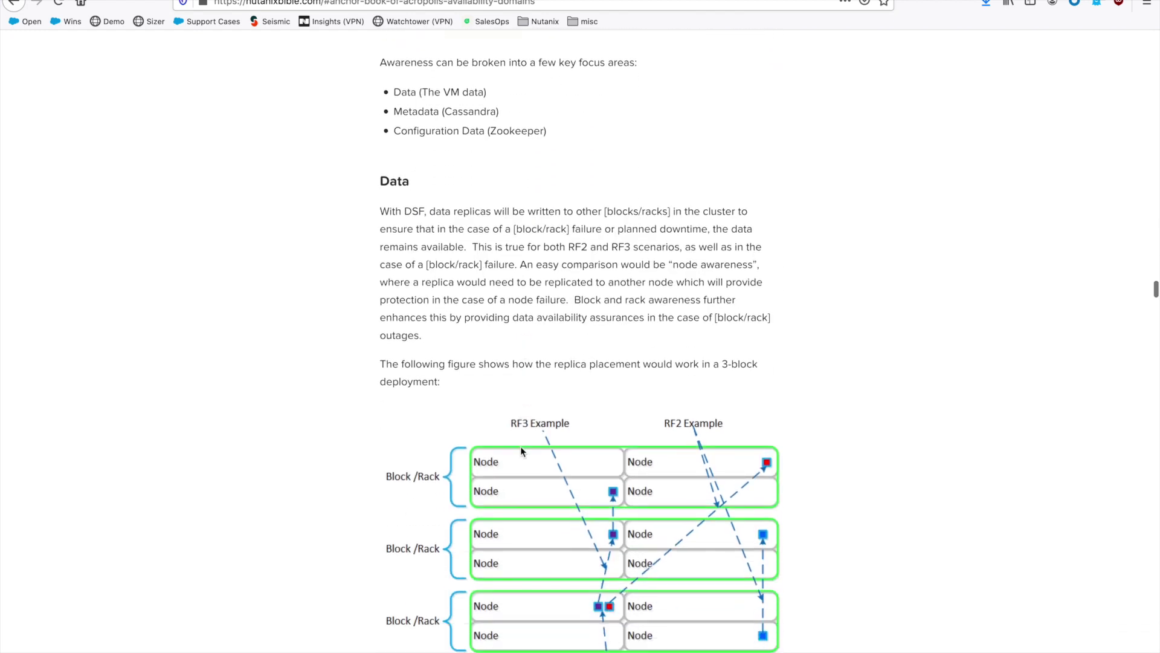
# Scroll the Nutanix Bible to Figure 11-25, Block/Rack Aware Replica Placement.
pyautogui.scroll(-6, 520, 446)
pyautogui.scroll(1, 520, 445)
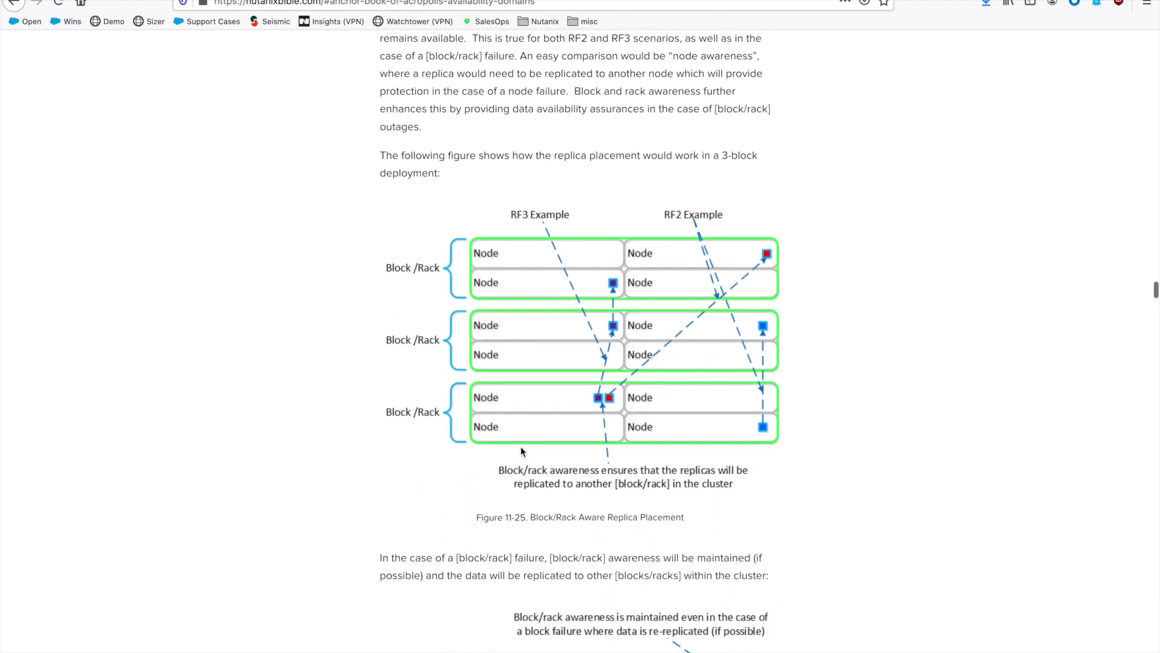
pyautogui.keyDown('ctrl'); pyautogui.scroll(5, 521, 446); pyautogui.keyUp('ctrl')
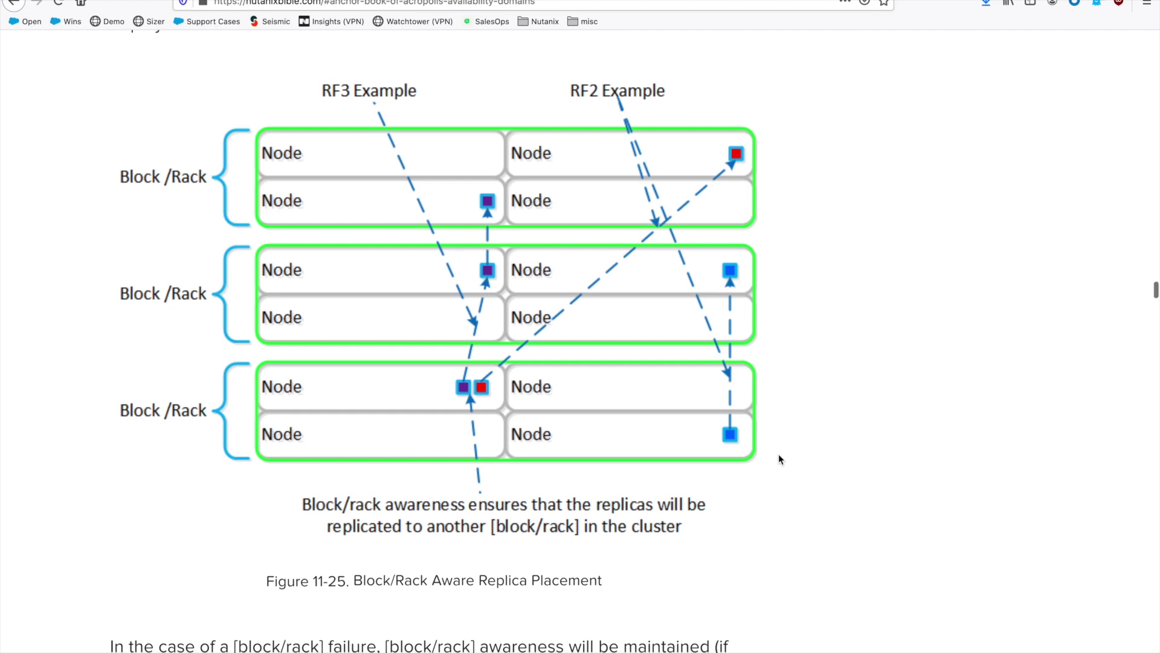
# Look over Figure 11-26, then move to the Support Portal's Block Fault Tolerance article.
pyautogui.scroll(-5, 778, 457)
pyautogui.scroll(-5, 778, 459)
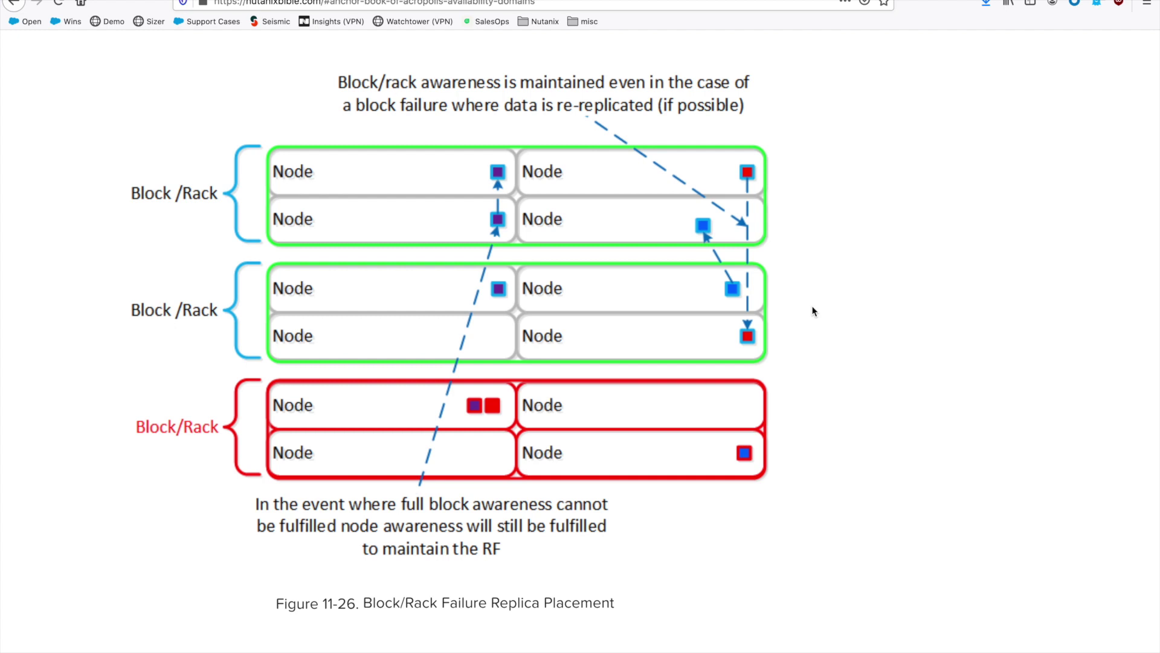
pyautogui.hotkey('ctrl', 'Tab')
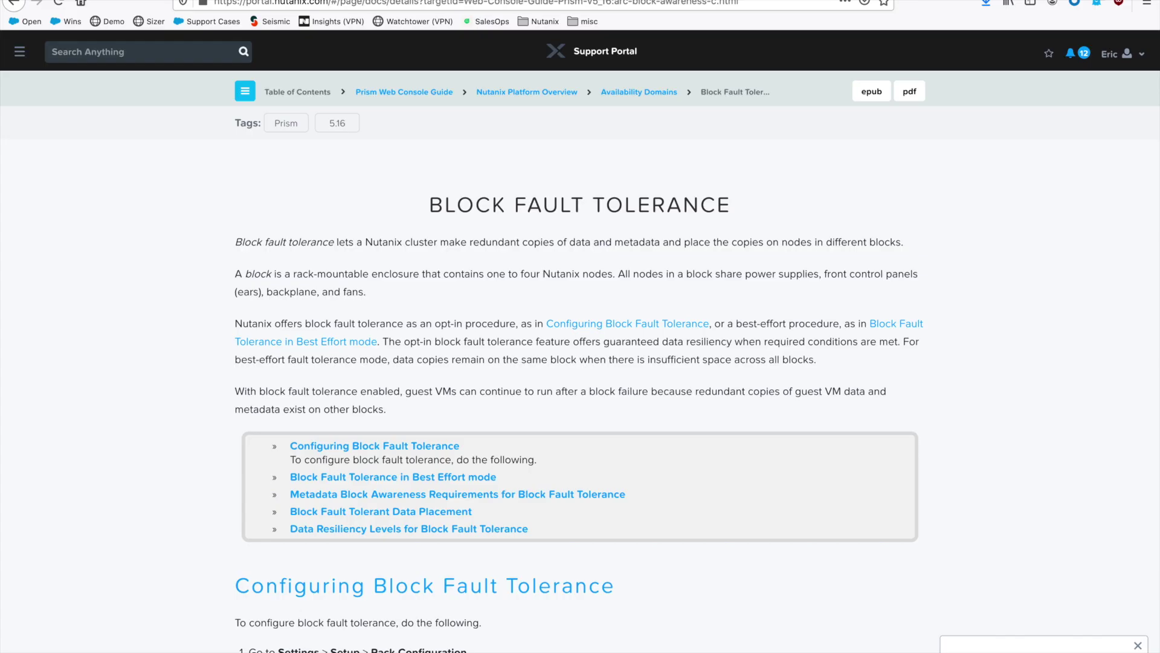
# Review Table 1's minimum cluster requirements, highlighting the 3 blocks needed for replication factor 2.
pyautogui.scroll(-15, 216, 386)
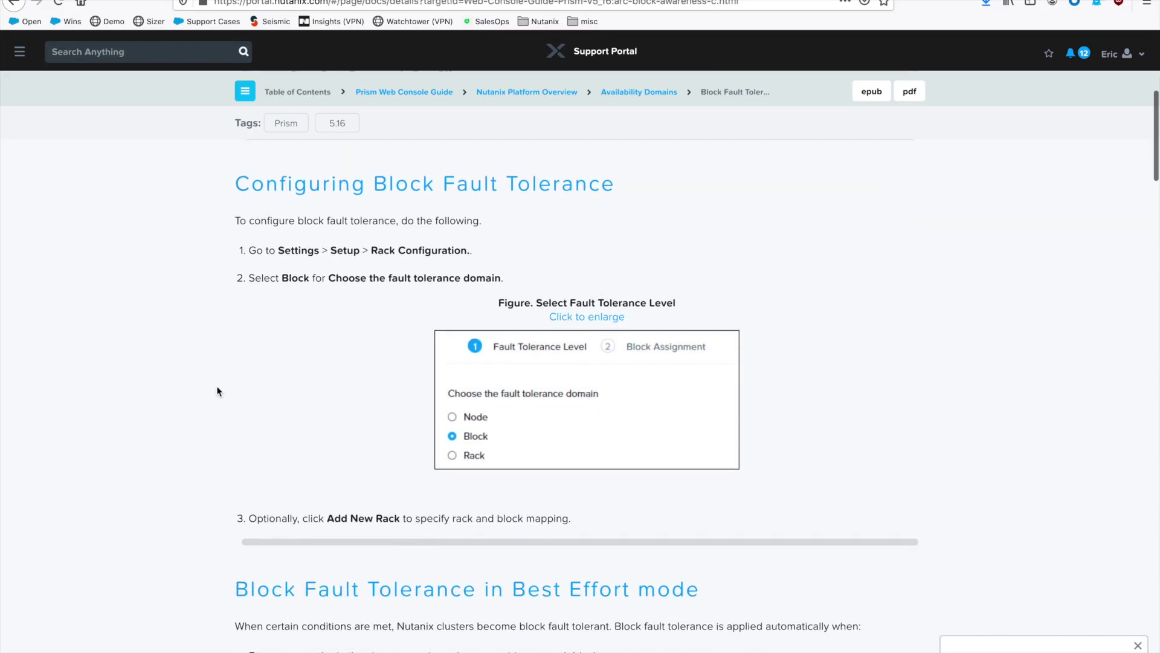
pyautogui.scroll(-15, 217, 389)
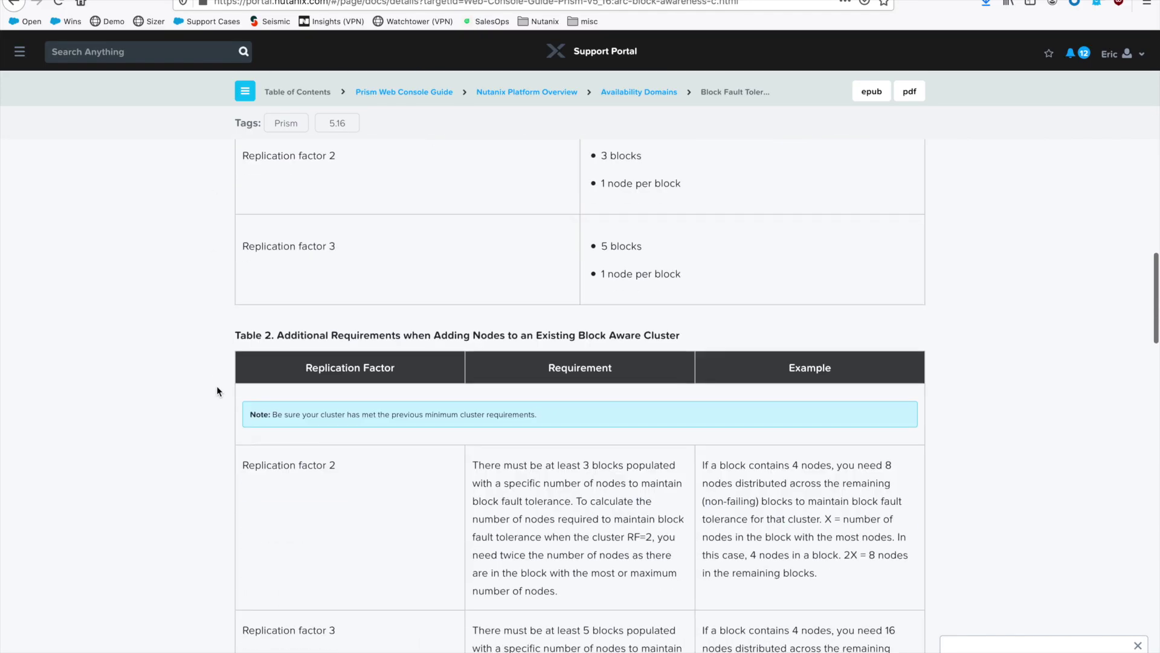
pyautogui.scroll(2, 216, 386)
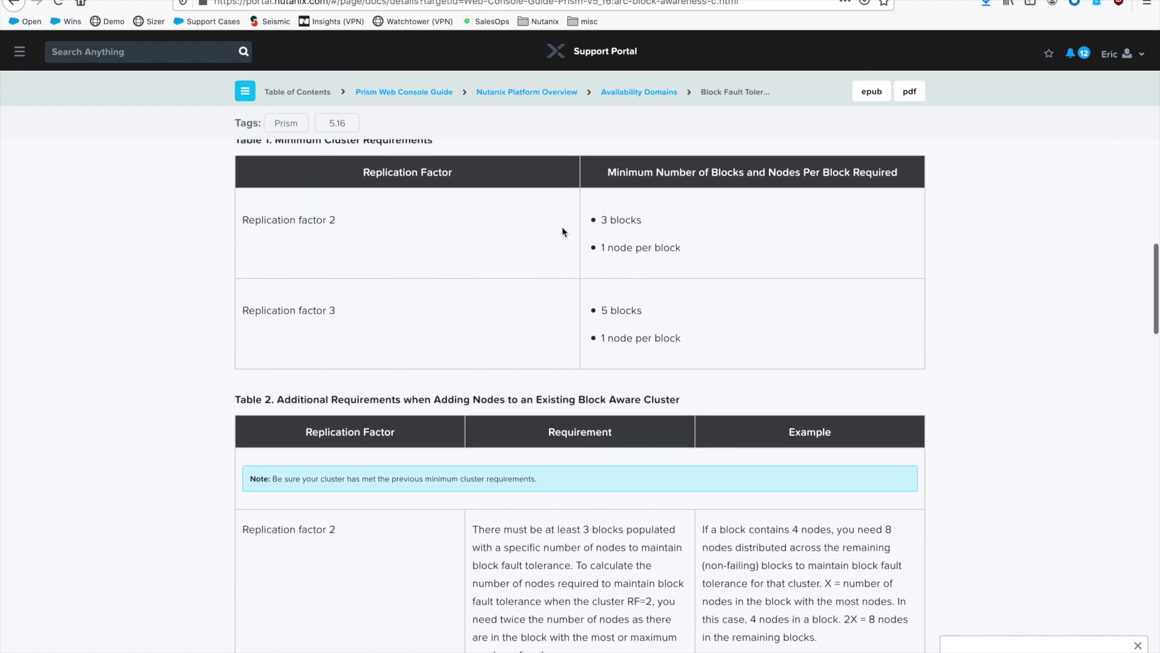
pyautogui.moveTo(604, 220); pyautogui.dragTo(568, 247)
pyautogui.click(679, 240)
pyautogui.click(671, 242)
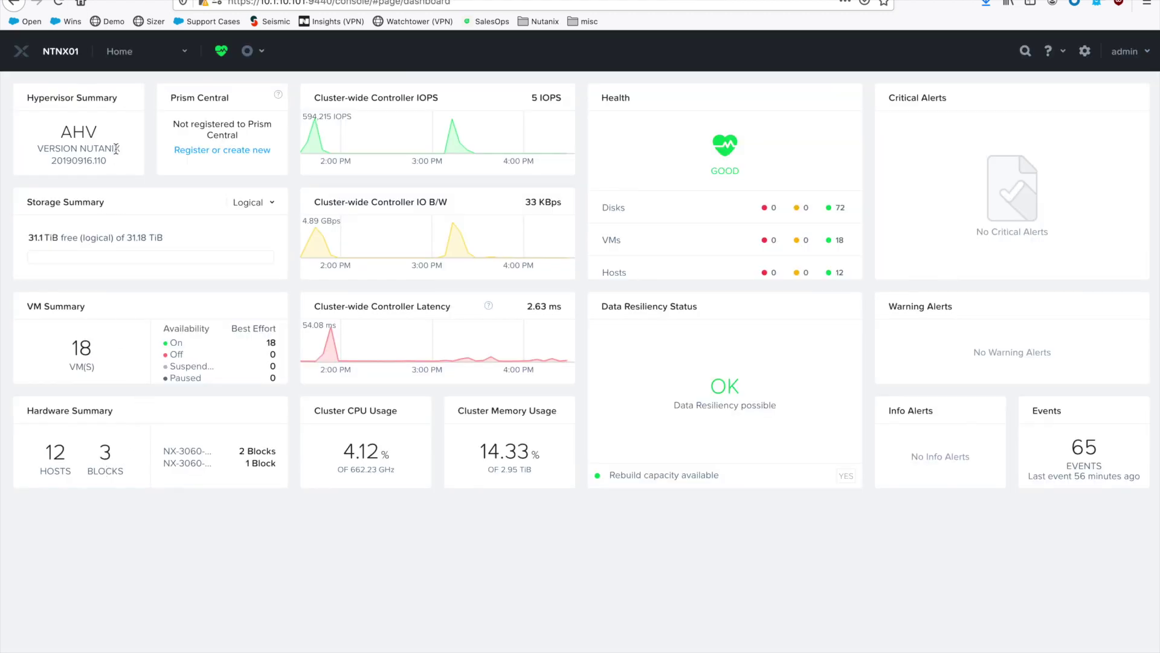
# Go to Prism's Hardware page, then open NTNX01's Settings showing Cluster Details.
pyautogui.click(121, 58)
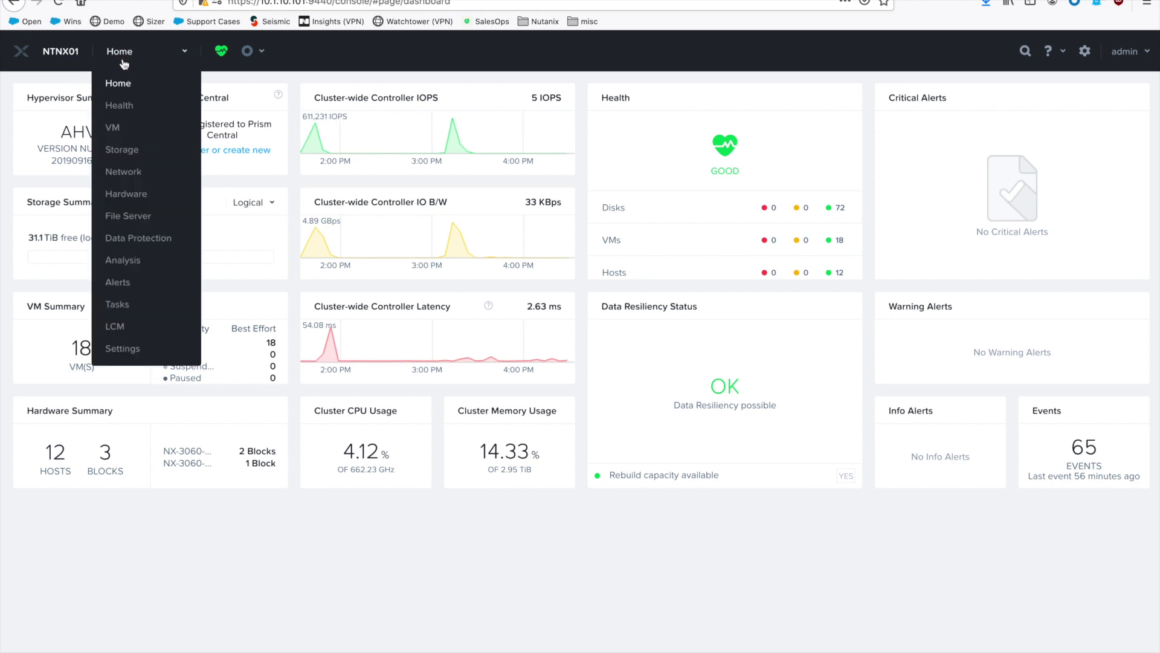
pyautogui.click(124, 194)
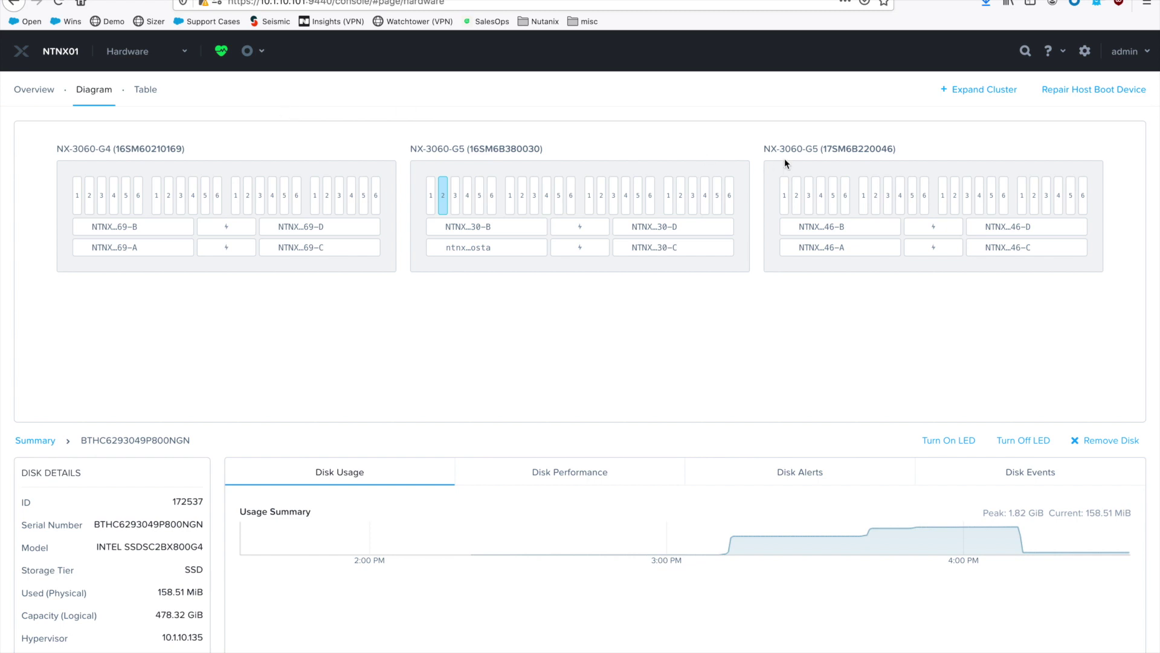
pyautogui.click(1085, 51)
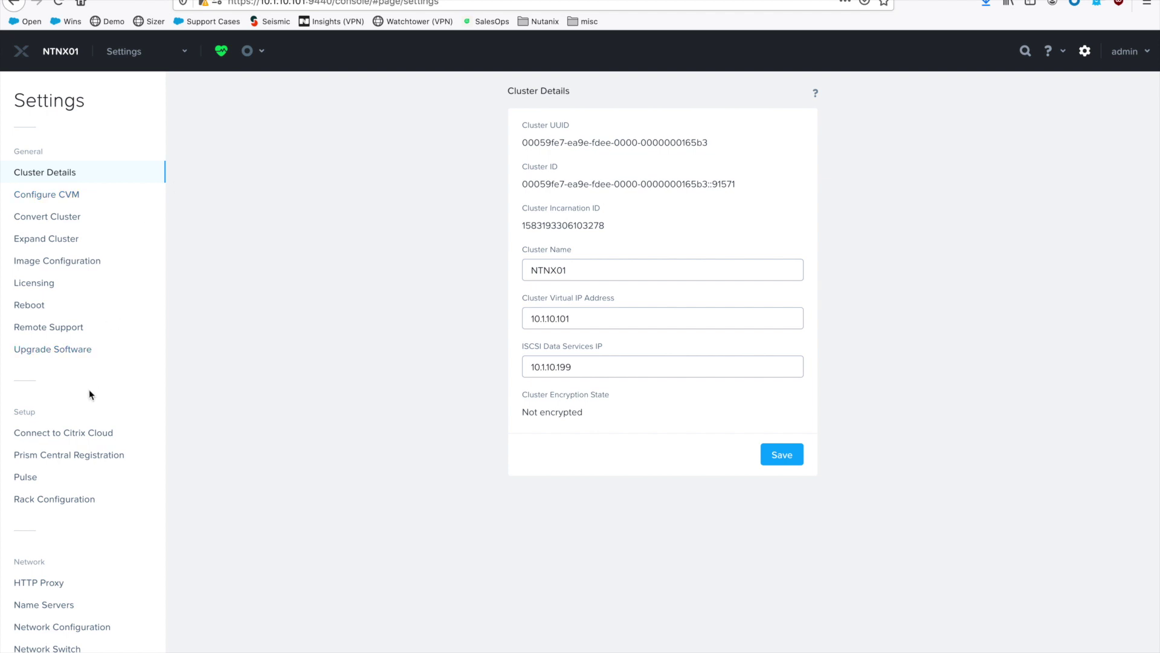
# In Rack Configuration, choose Block as the fault tolerance domain and proceed to Block Assignment.
pyautogui.click(27, 506)
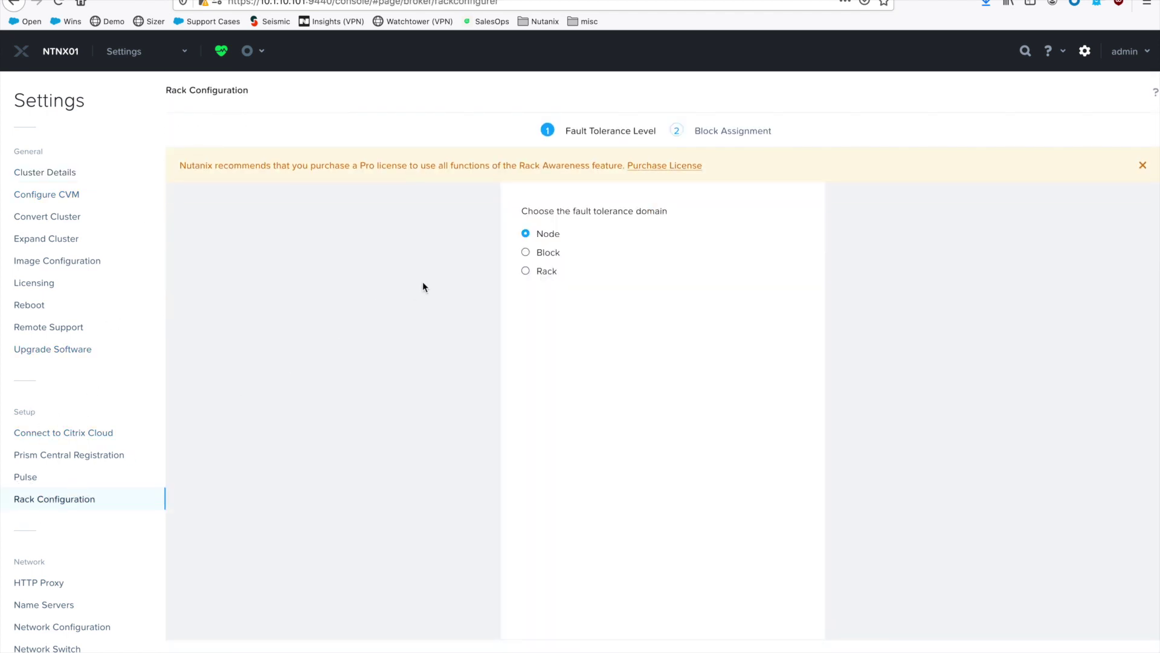
pyautogui.click(525, 252)
pyautogui.click(1118, 647)
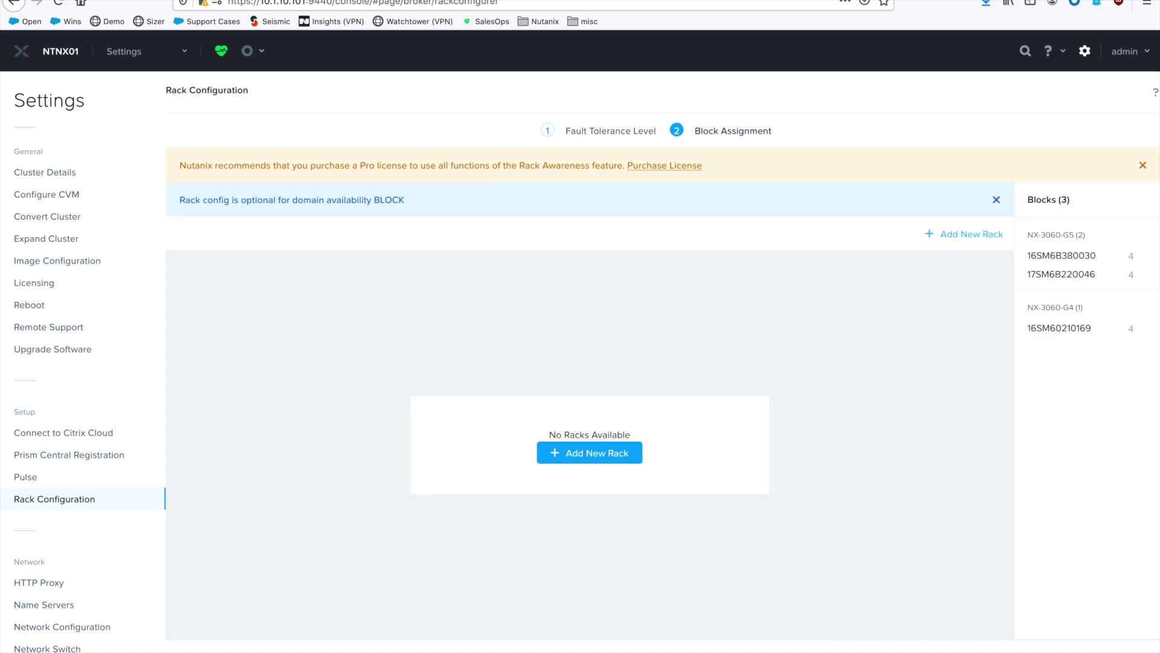
# Create rack Row1Rack1 containing blocks 16SM6B380030, 17SM6B220046 and 16SM60210169.
pyautogui.click(597, 454)
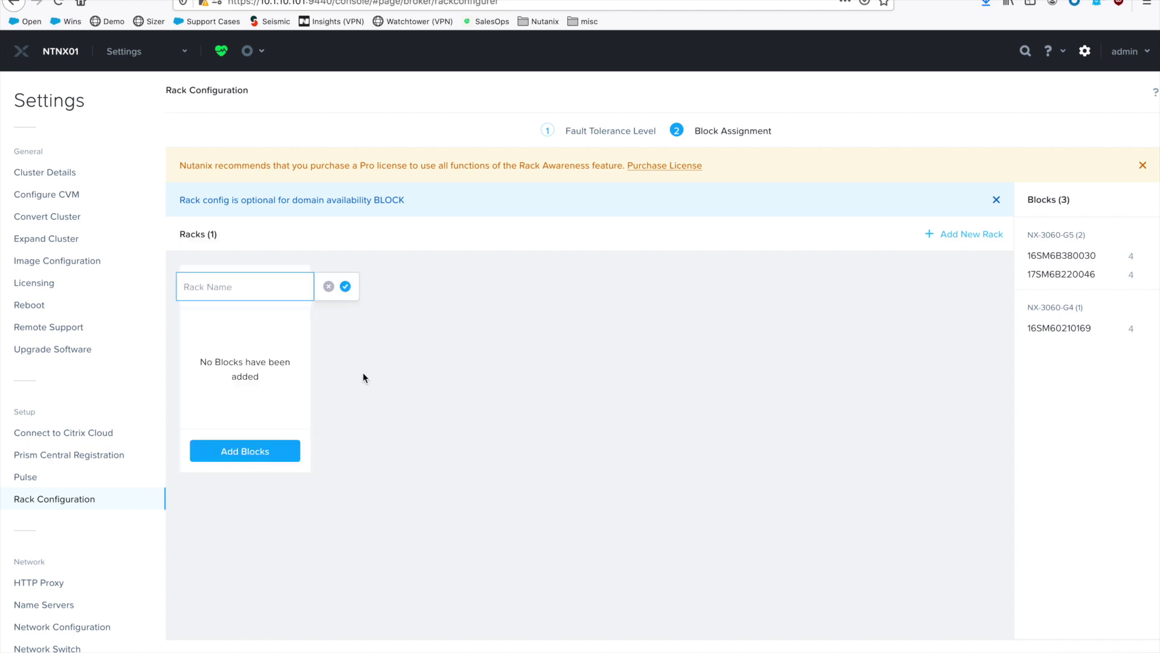
pyautogui.write('Row1Rack1')
pyautogui.click(279, 451)
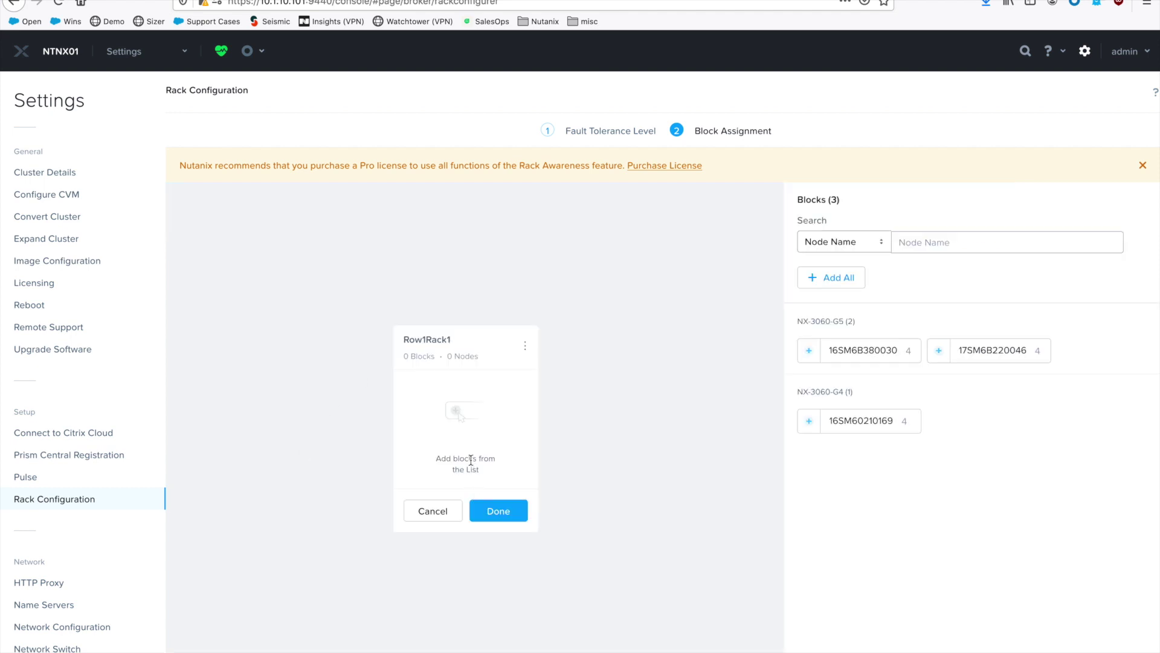
pyautogui.click(809, 351)
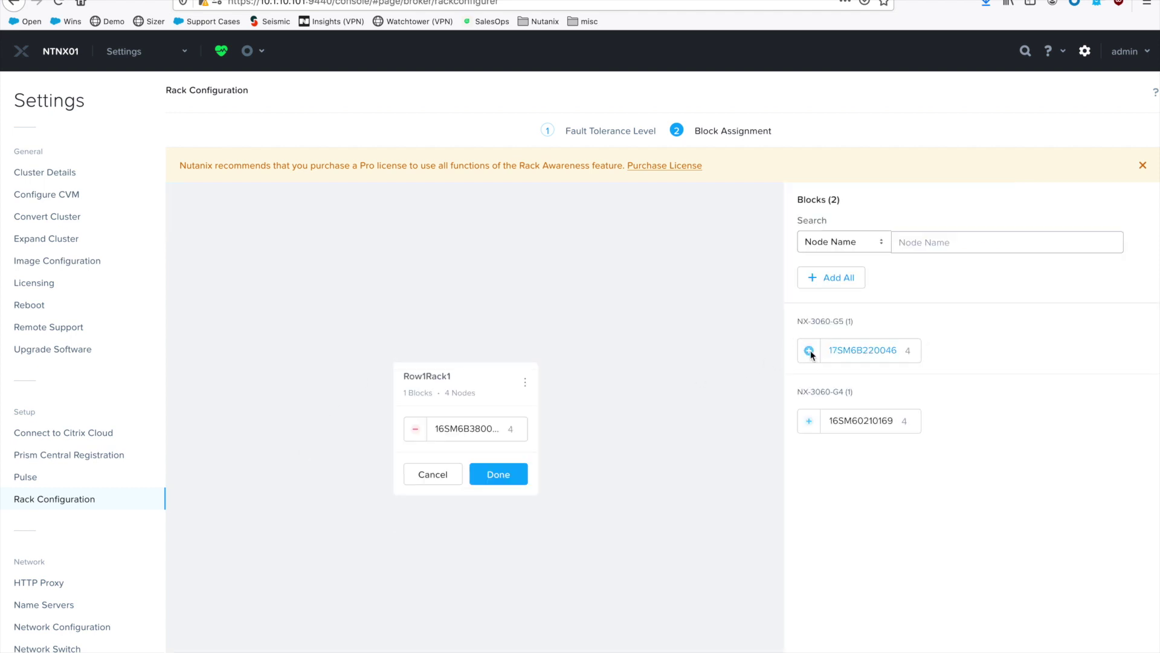
pyautogui.click(809, 351)
pyautogui.click(809, 350)
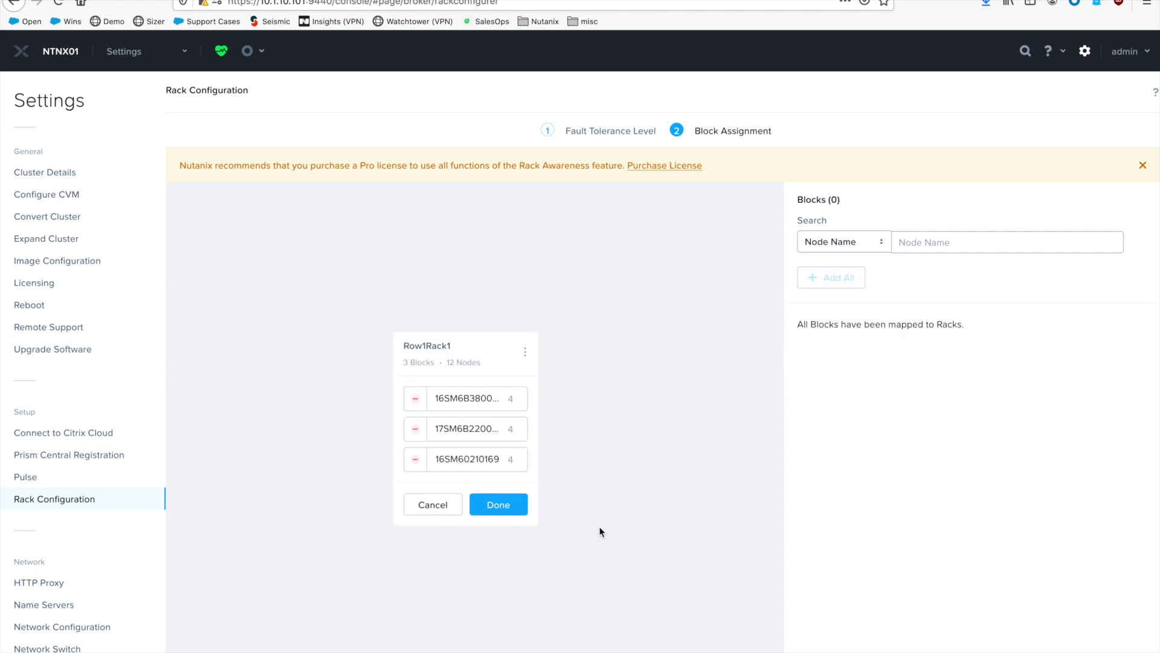
pyautogui.click(507, 507)
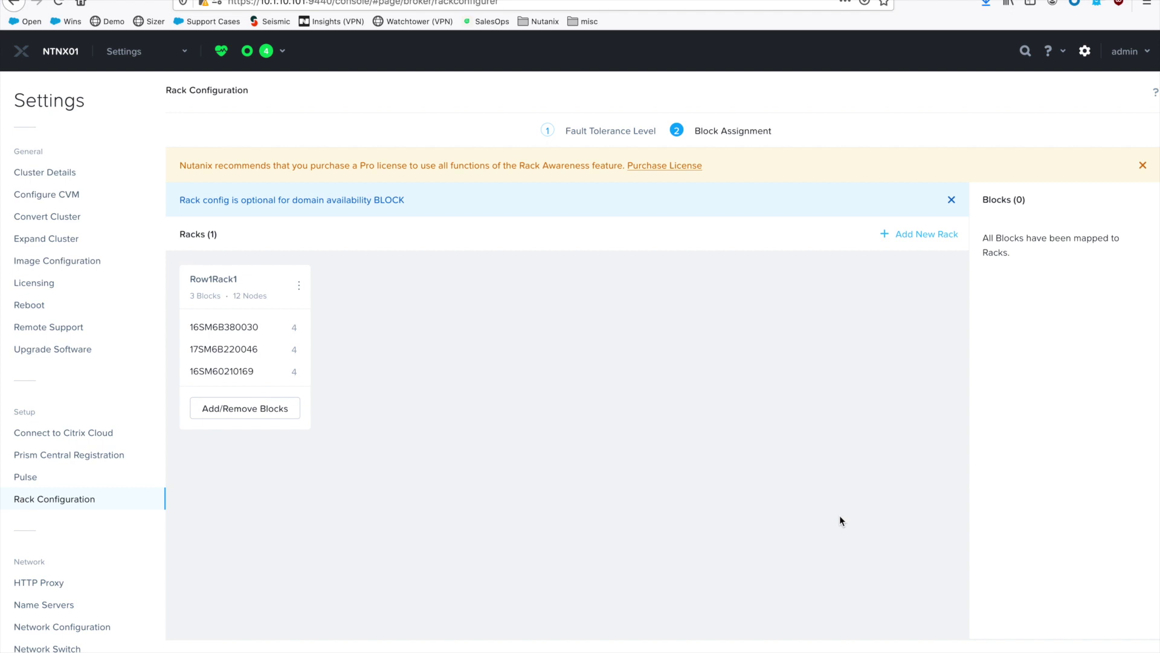
# Set Rack as the fault tolerance domain and remove 17SM6B220046 and 16SM60210169 from Row1Rack1.
pyautogui.click(1142, 165)
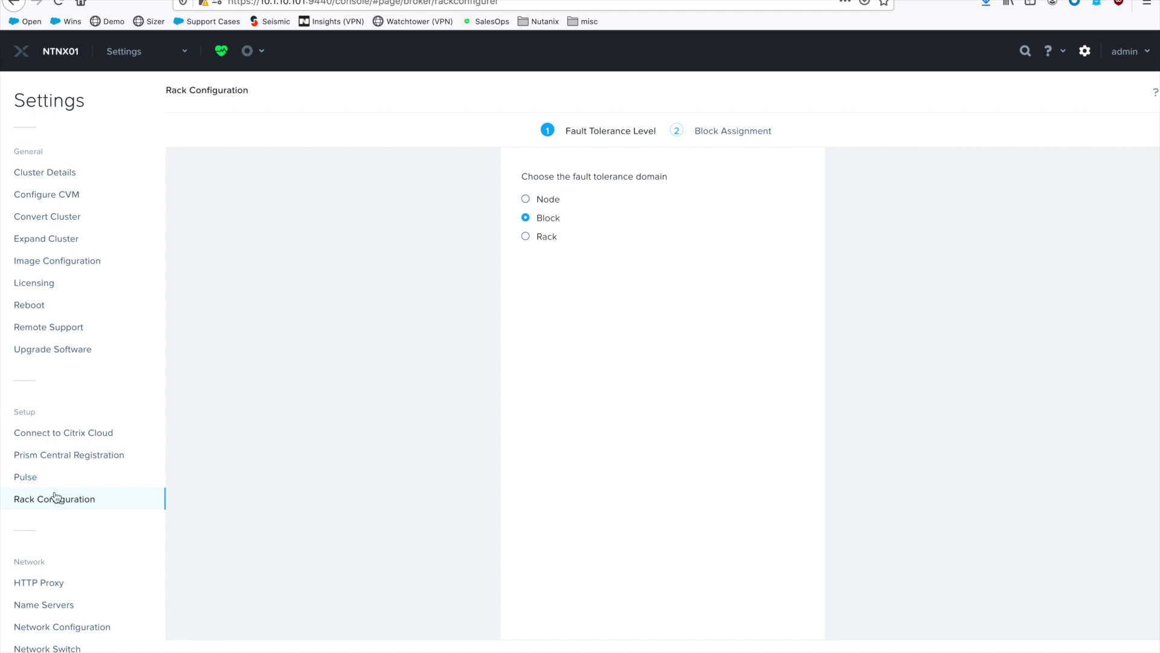
pyautogui.click(527, 240)
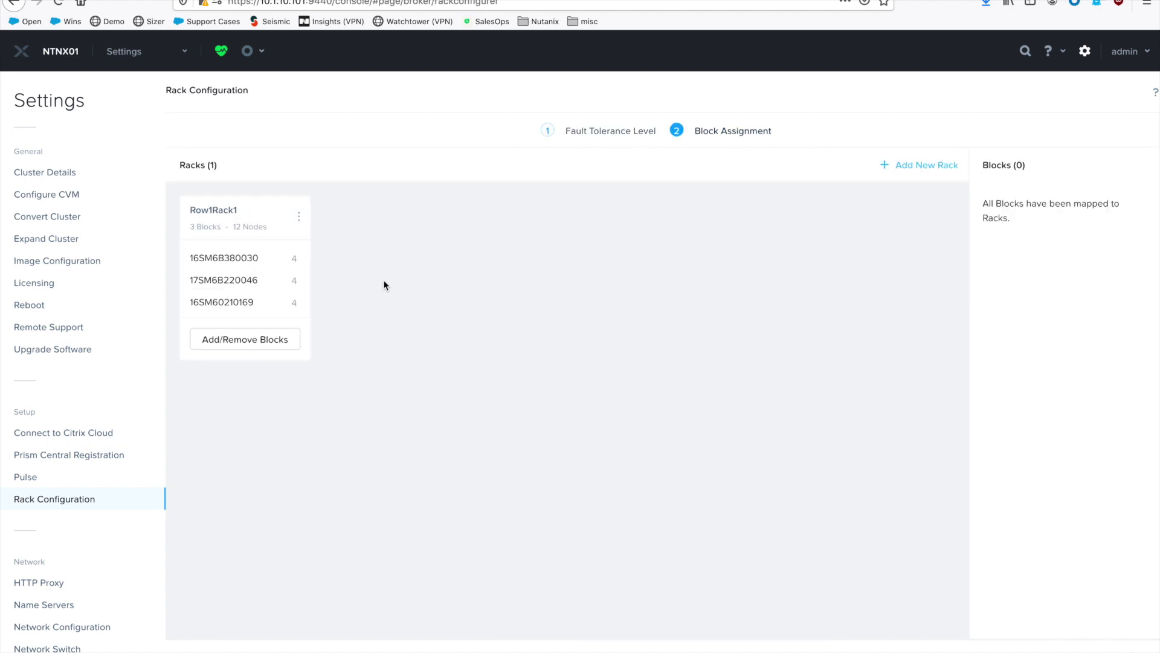
pyautogui.click(288, 339)
pyautogui.click(416, 415)
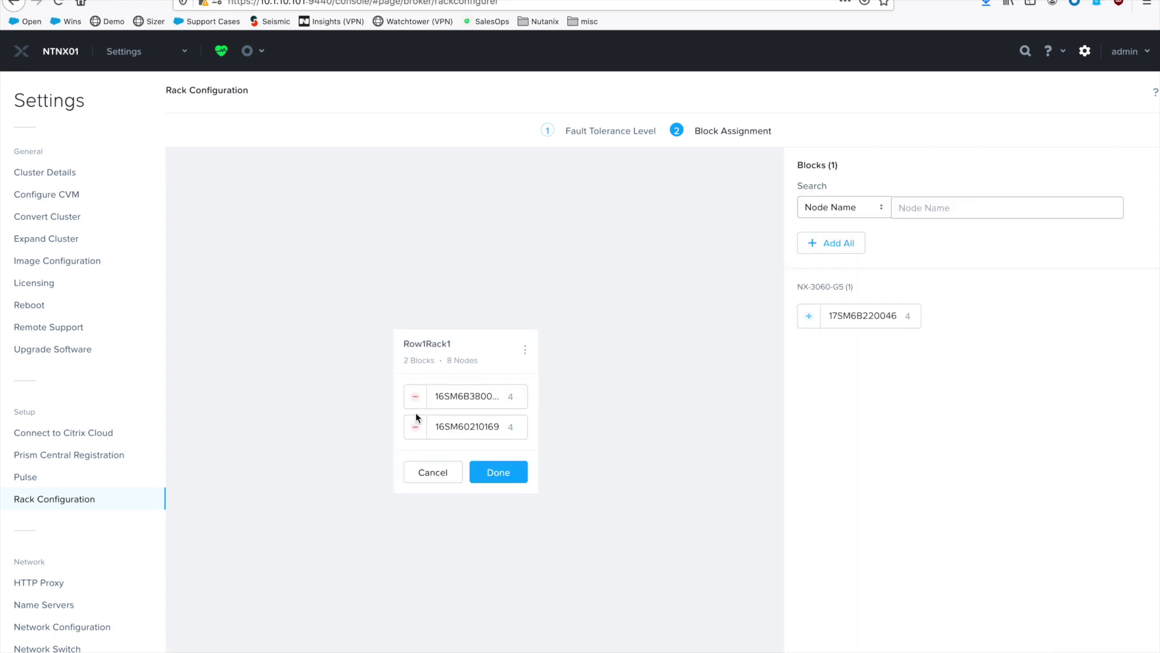
pyautogui.click(415, 427)
pyautogui.click(493, 458)
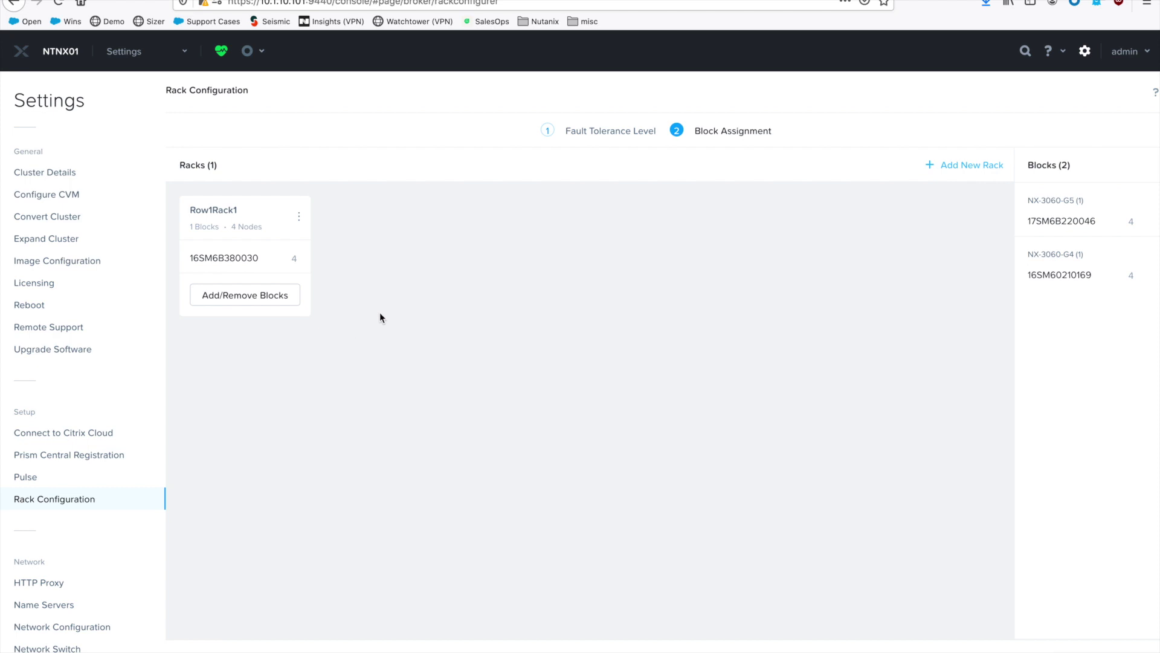
# Add rack Row1Rack2 holding block 17SM6B220046.
pyautogui.click(950, 172)
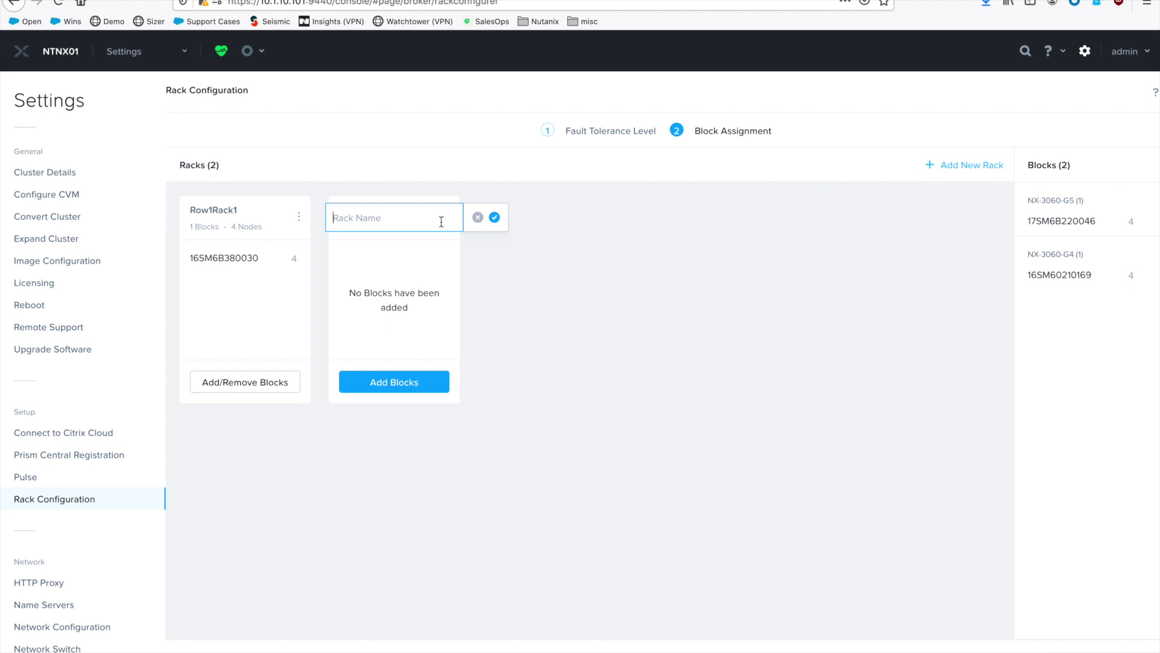
pyautogui.write('Row1Rack2')
pyautogui.click(384, 381)
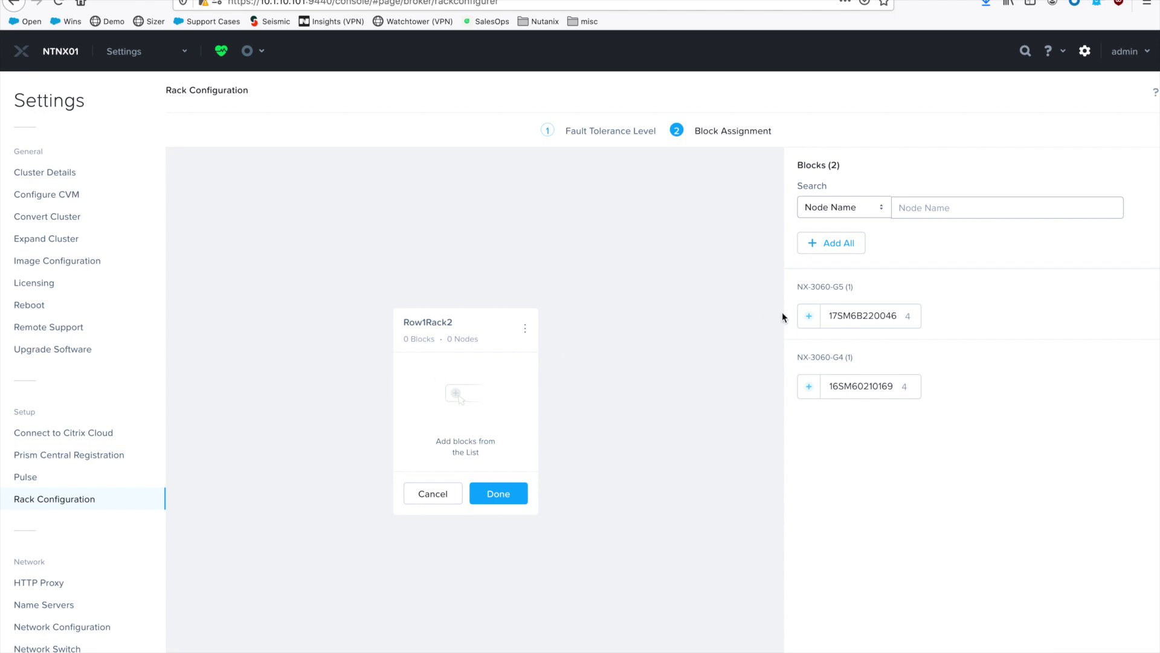
pyautogui.click(809, 315)
pyautogui.click(509, 462)
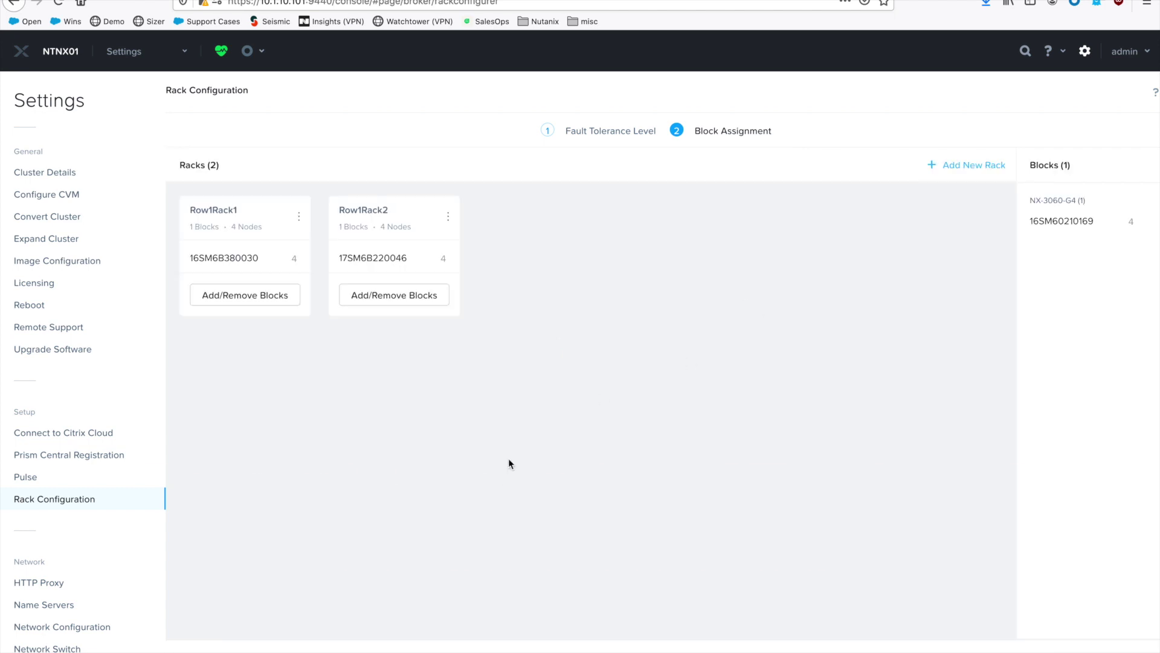
# Add rack Row1Rack3 holding block 16SM60210169 and save the rack configuration.
pyautogui.click(977, 173)
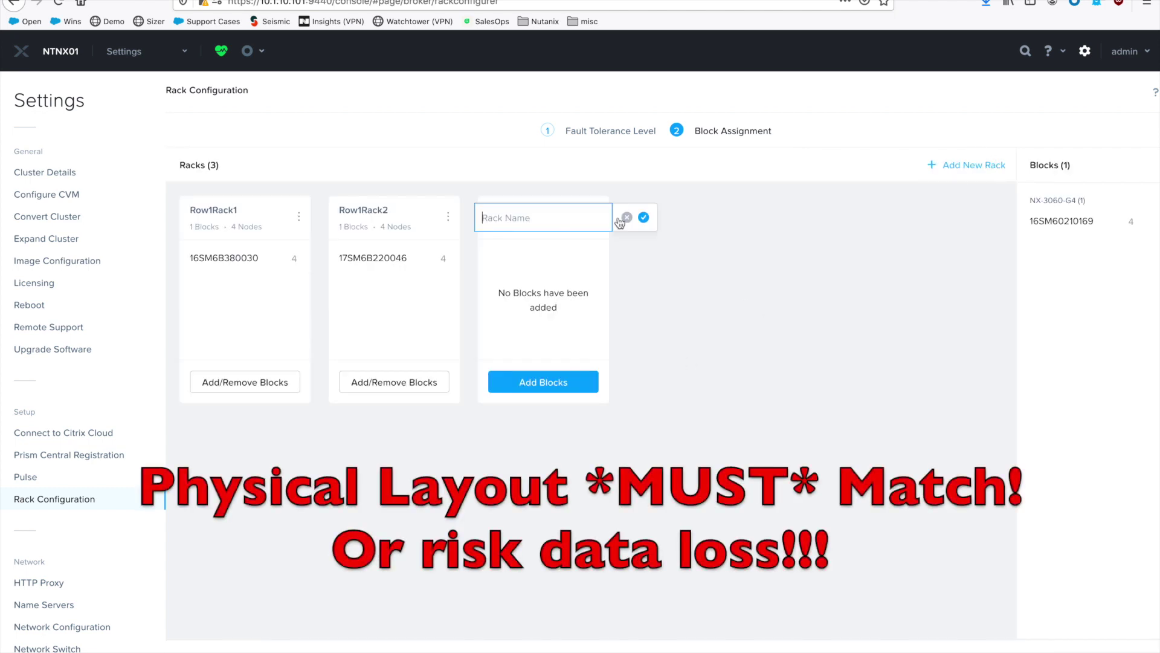
pyautogui.write('Row1Rack3')
pyautogui.click(544, 386)
pyautogui.click(816, 317)
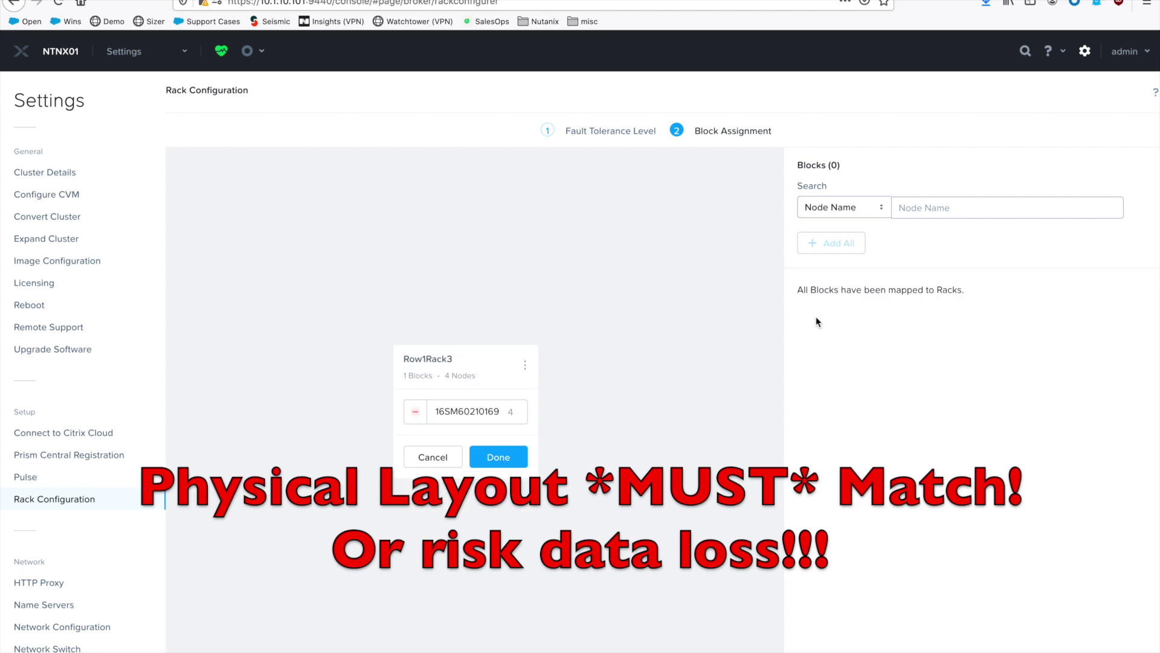
pyautogui.click(509, 456)
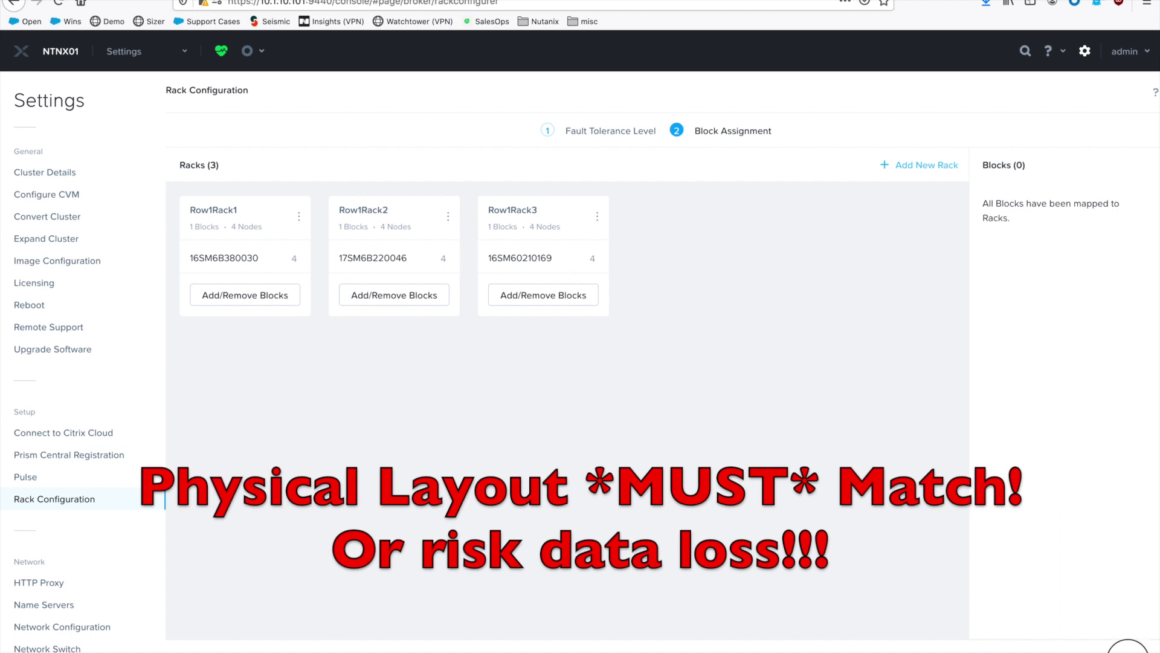
pyautogui.click(1127, 647)
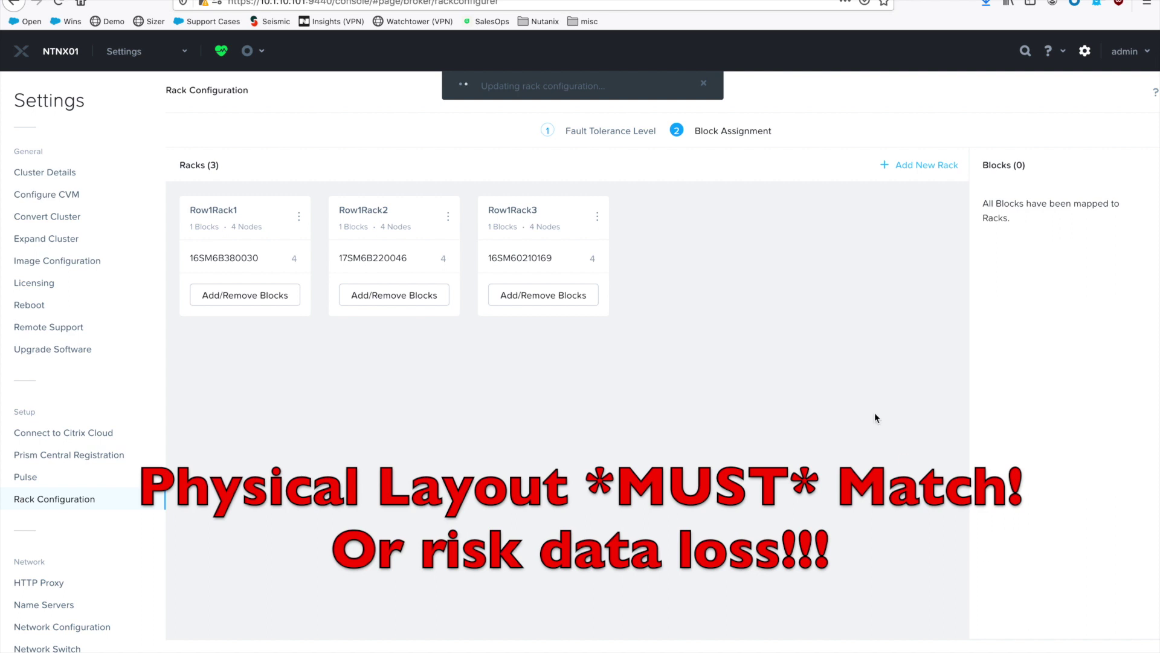